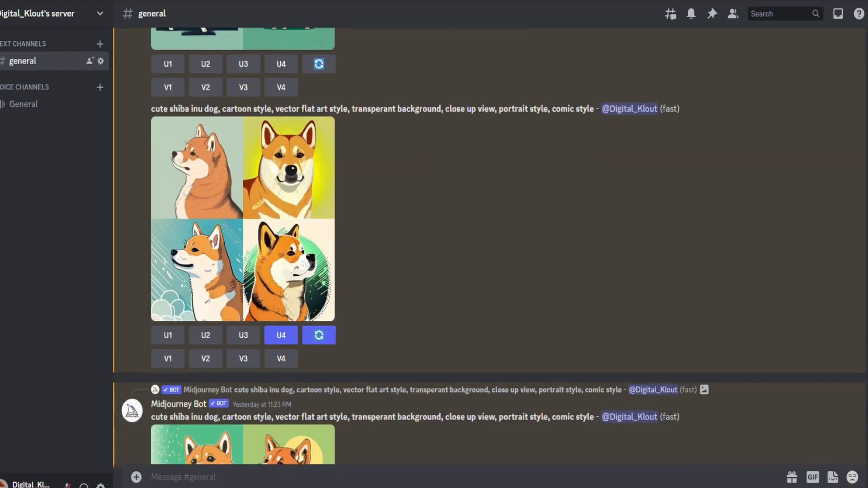
Review the Midjourney shiba inu images in the general channel and the shiba love phrases suggested by ChatGPT.
scroll(488, 246, up, 2)
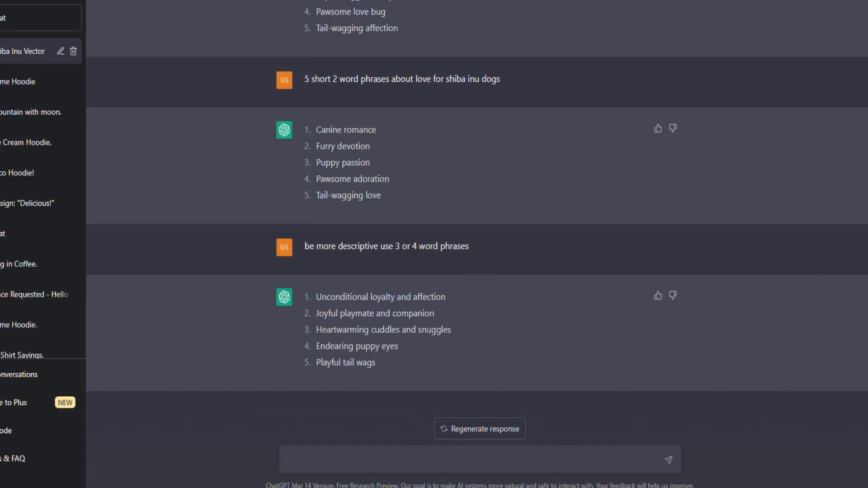
scroll(477, 227, up, 7)
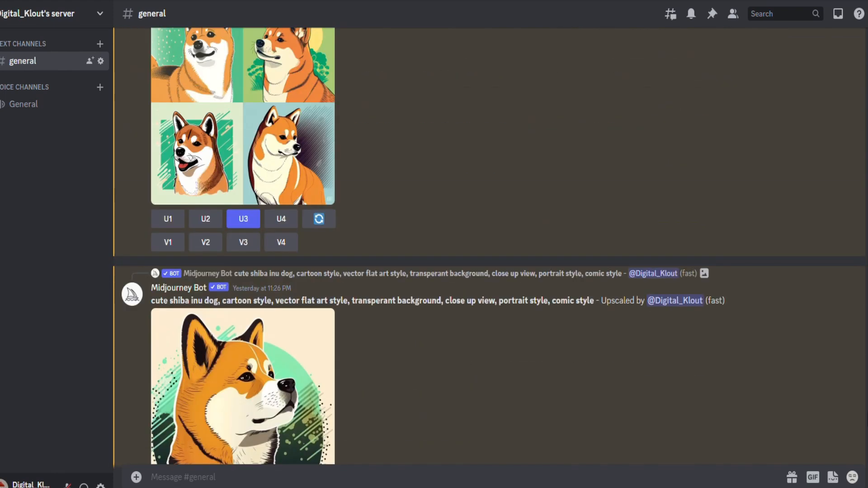
scroll(489, 246, down, 6)
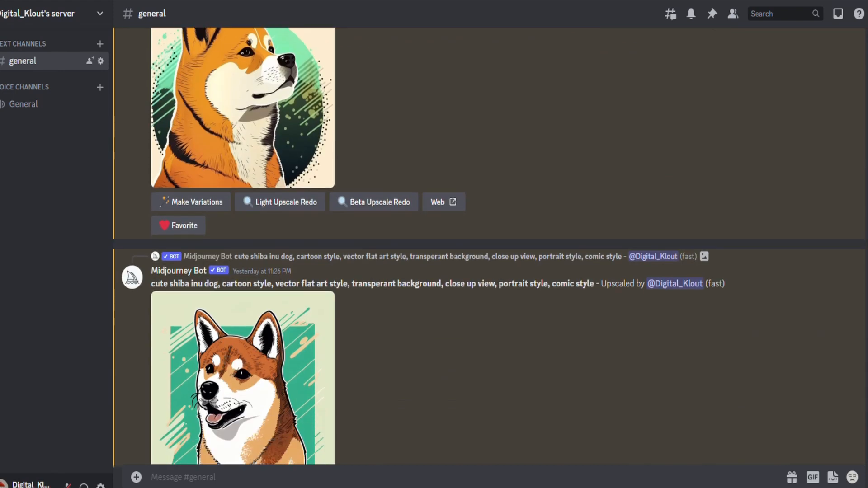
scroll(490, 246, down, 1)
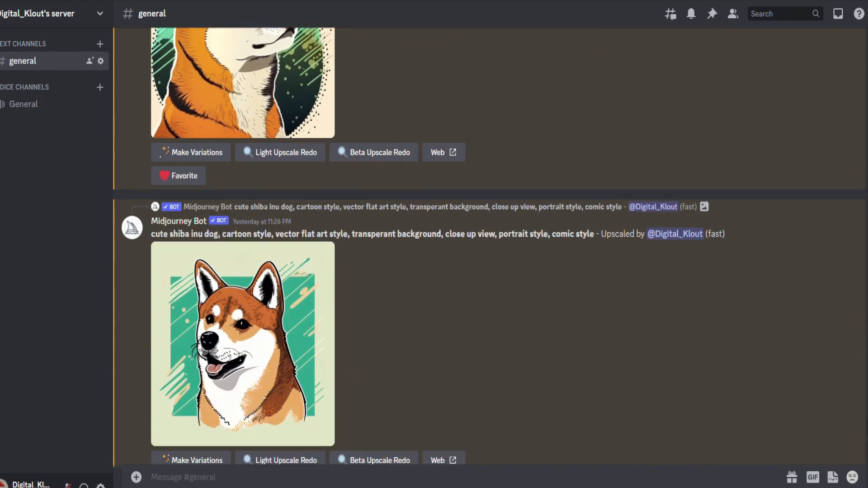
scroll(489, 246, down, 2)
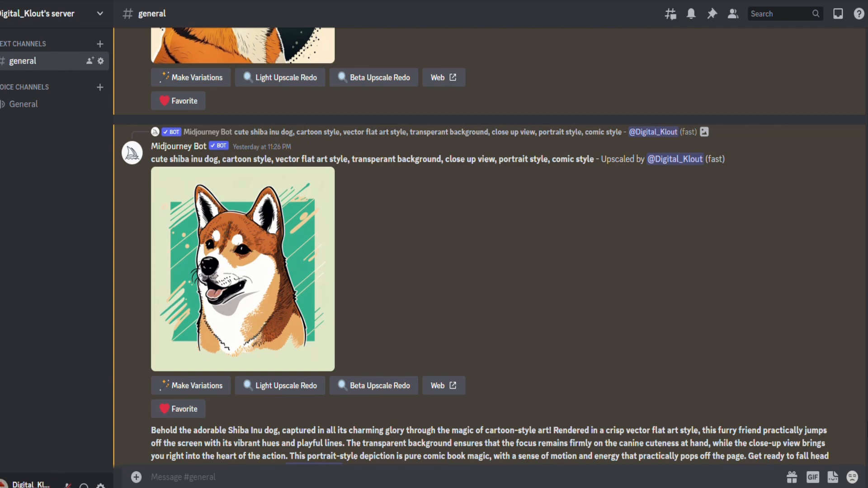
scroll(489, 246, down, 1)
scroll(490, 247, down, 3)
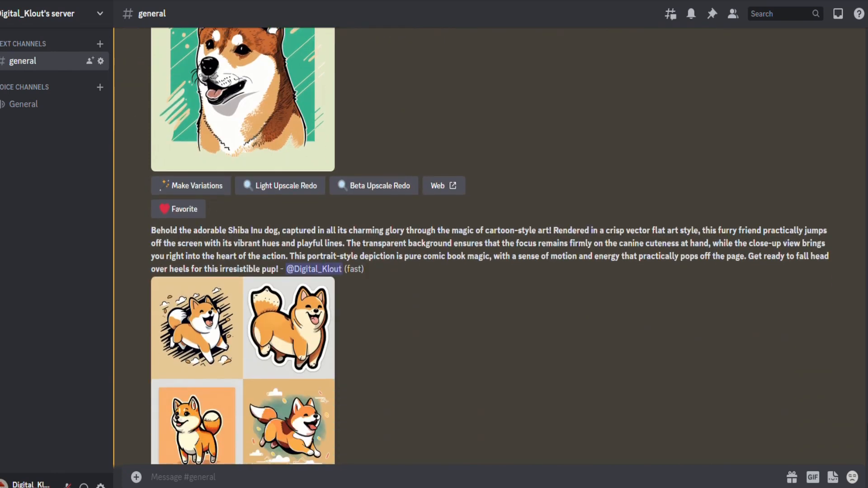
scroll(489, 246, down, 1)
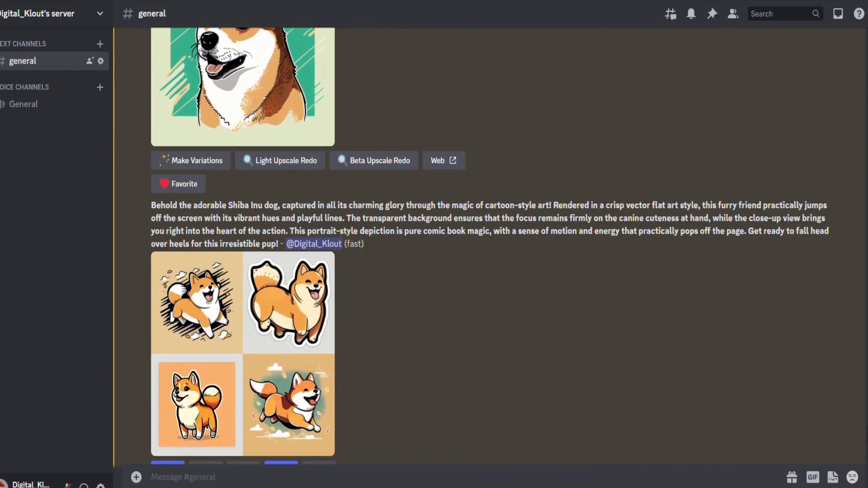
scroll(611, 227, down, 1)
scroll(611, 227, down, 1)
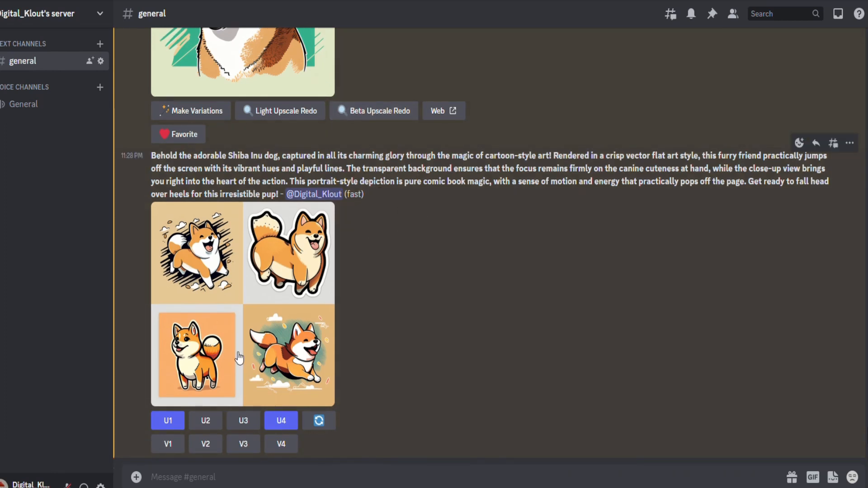
Enlarge the four-image grid of the cartoon shiba, close it, and examine the two upscaled shiba images below it.
click(225, 325)
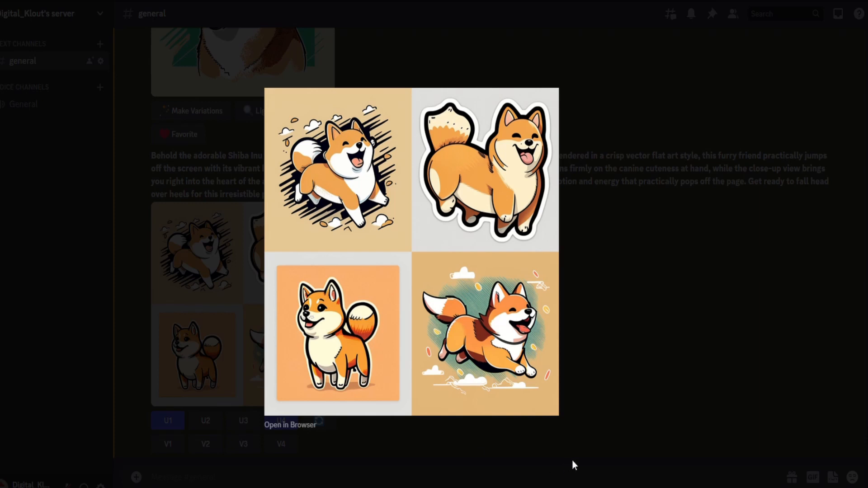
click(629, 428)
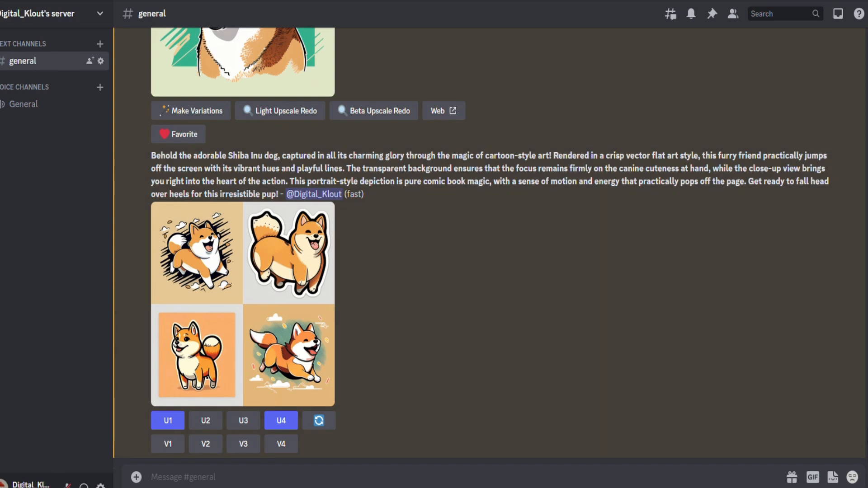
scroll(489, 247, down, 8)
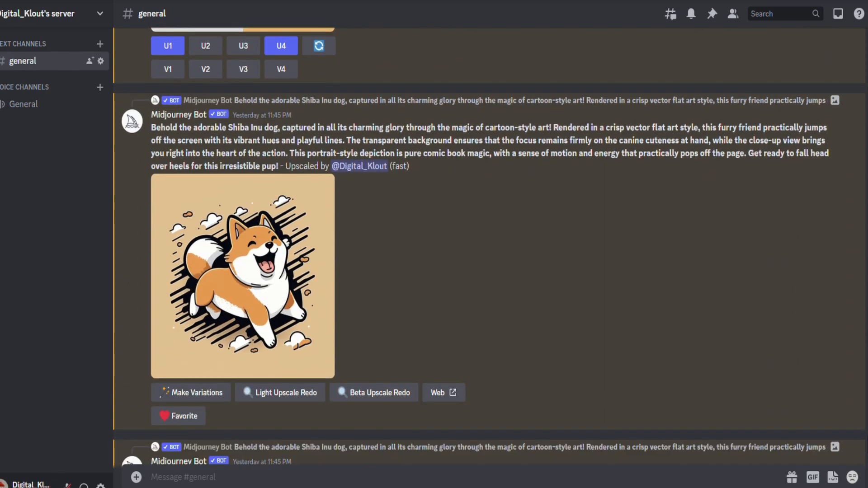
scroll(488, 247, down, 1)
scroll(488, 247, down, 6)
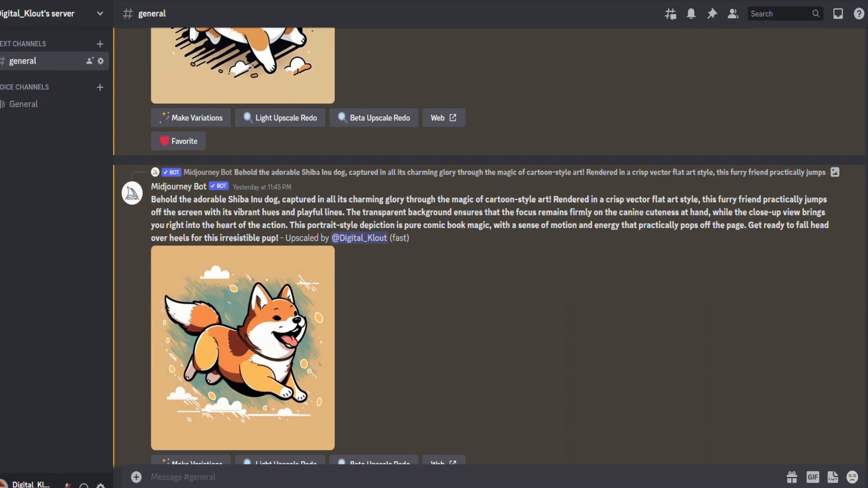
scroll(489, 247, up, 6)
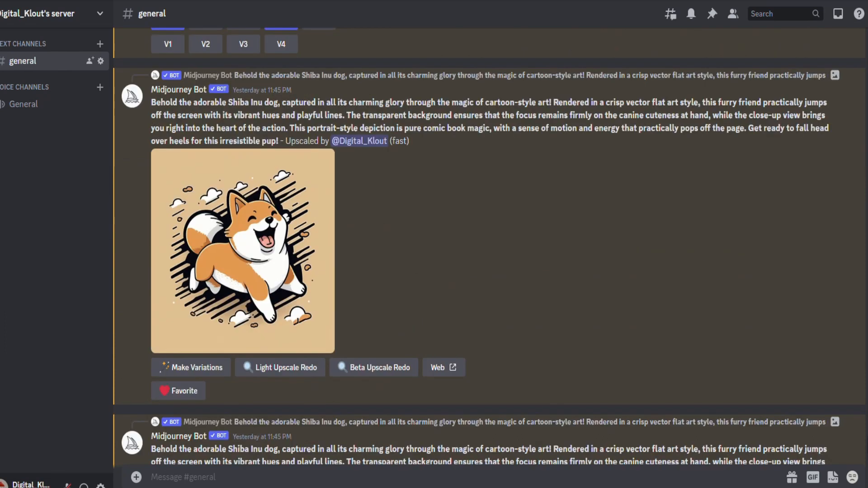
scroll(488, 247, up, 3)
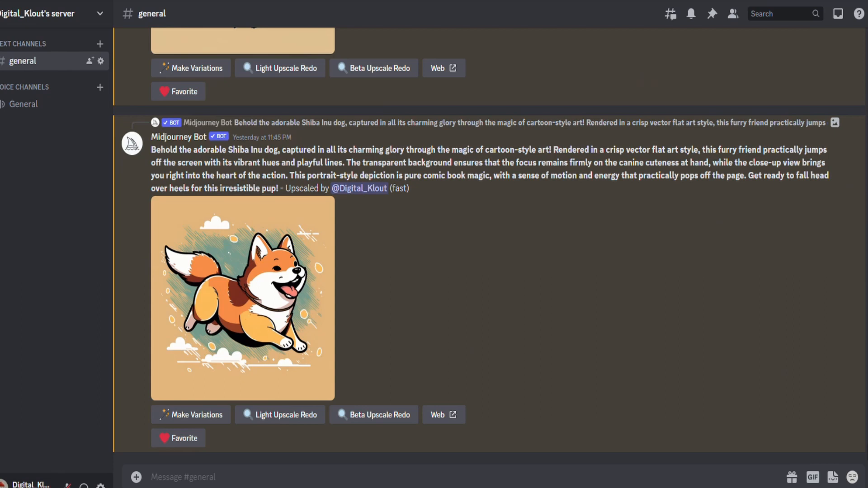
scroll(697, 337, up, 6)
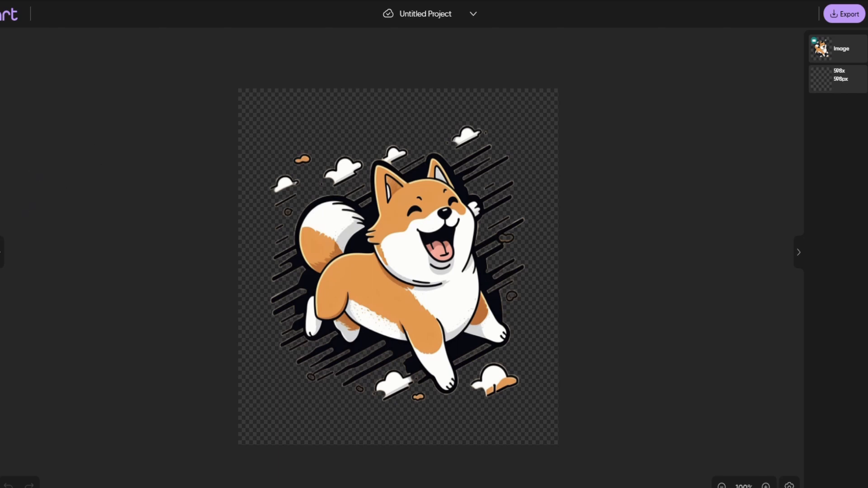
Switch to the image editor with the cut-out shiba, open the text options, and browse the 3D font category.
key(t)
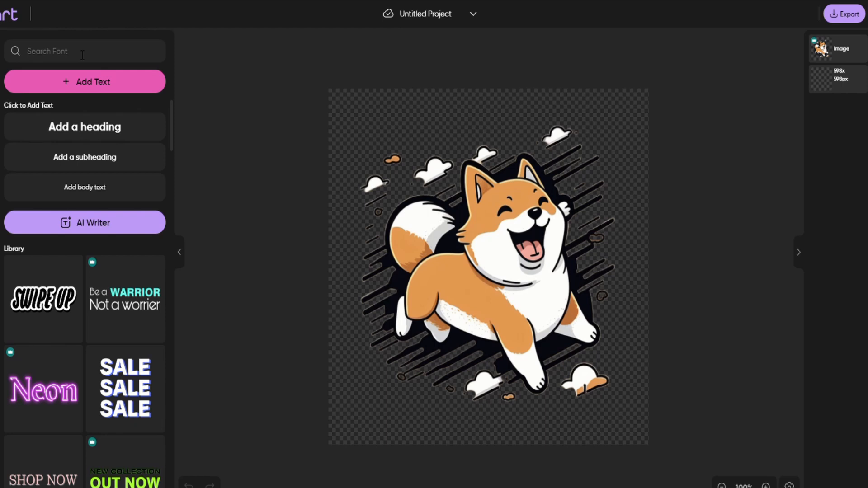
mouse_move(170, 135)
mouse_down()
mouse_move(172, 268)
mouse_move(177, 134)
mouse_up()
click(97, 59)
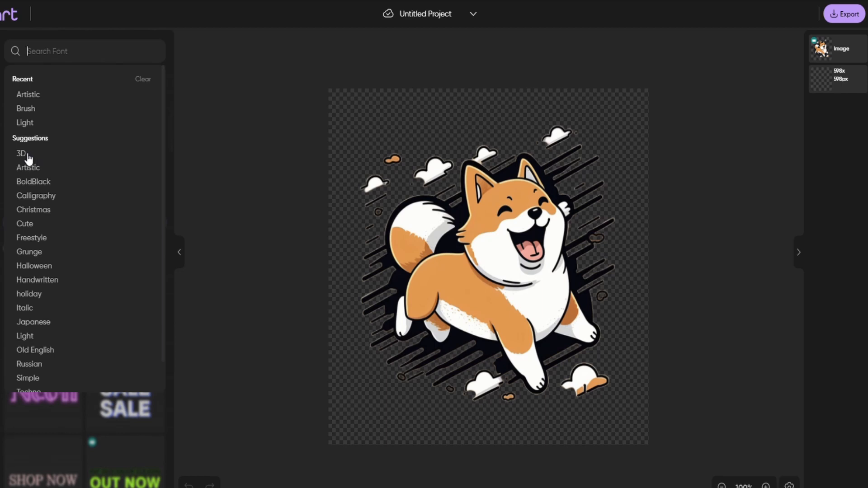
click(28, 157)
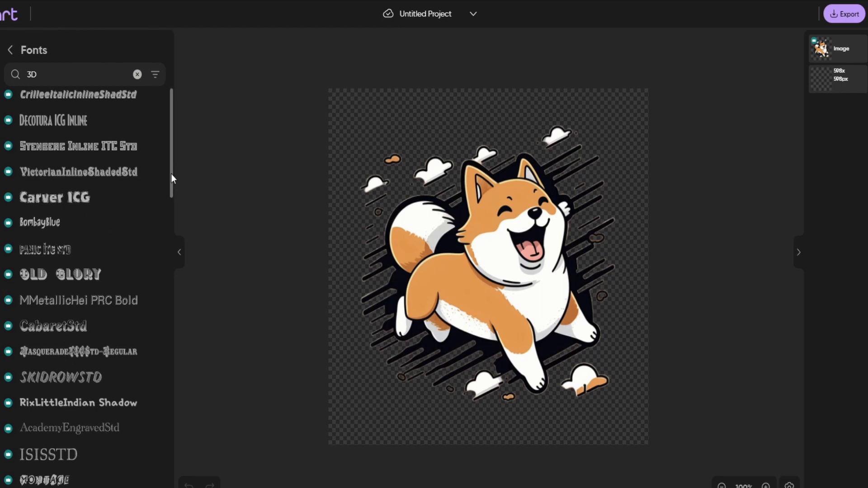
drag(170, 173, 180, 272)
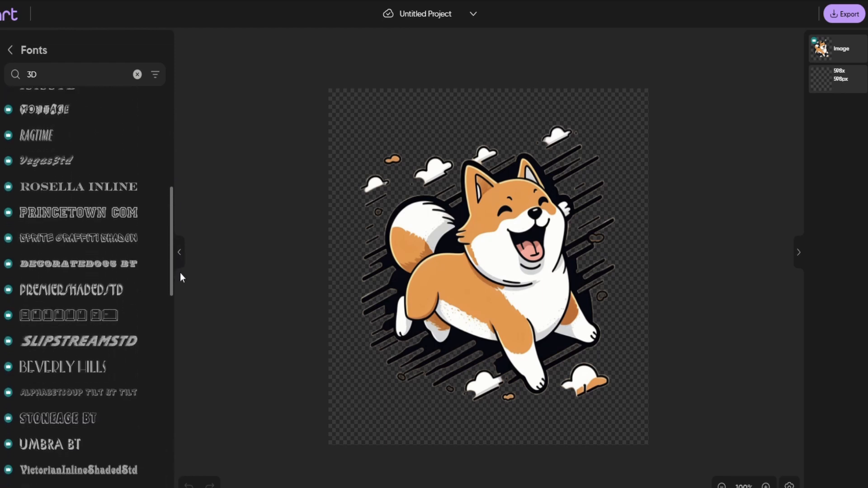
drag(180, 277, 177, 439)
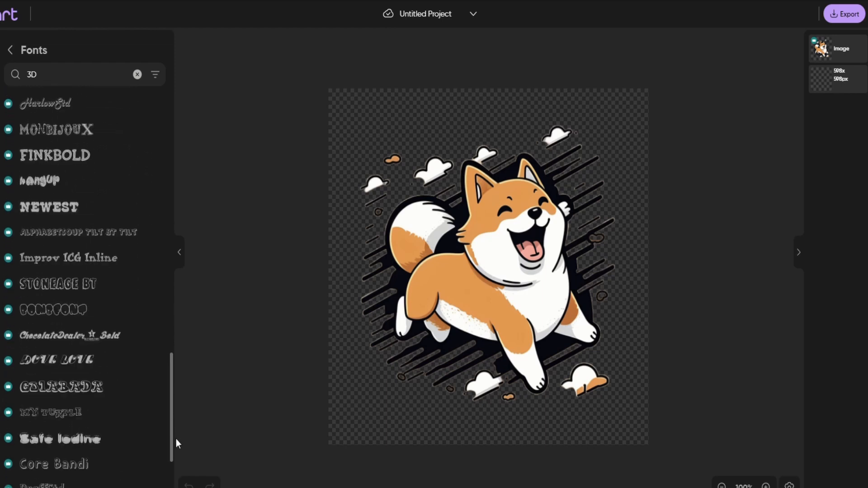
drag(176, 438, 170, 202)
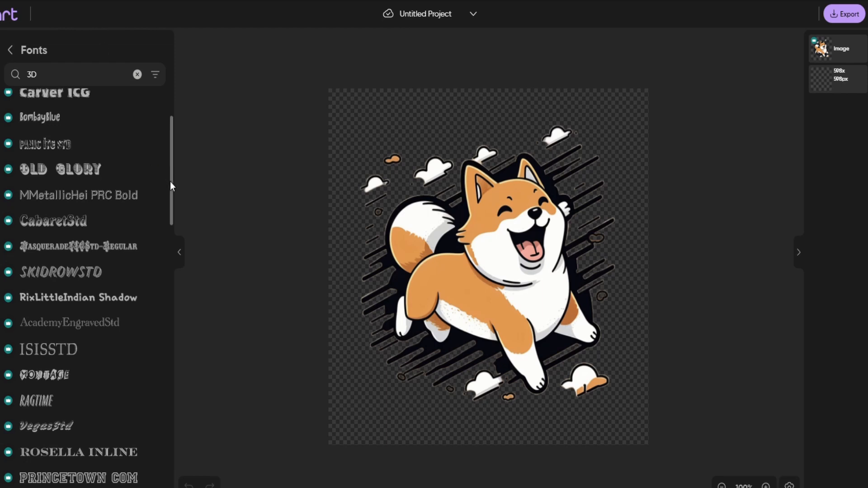
drag(171, 187, 171, 157)
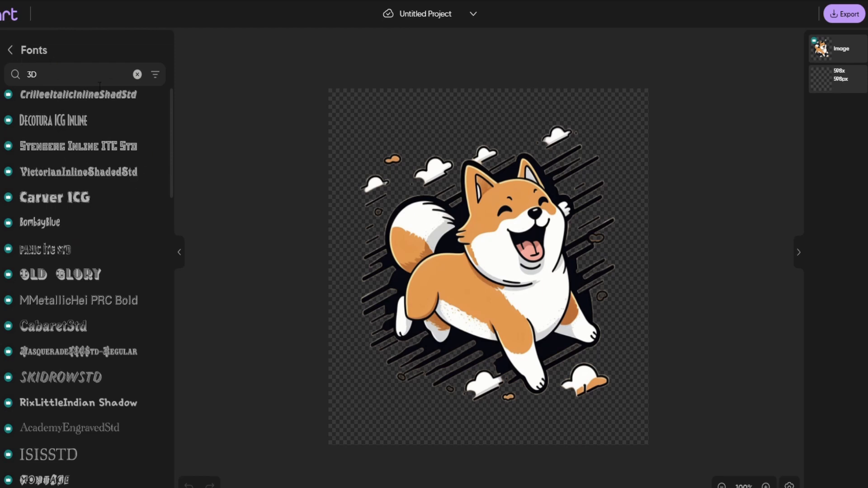
Clear the 3D font filter and browse the Artistic font category instead.
click(137, 74)
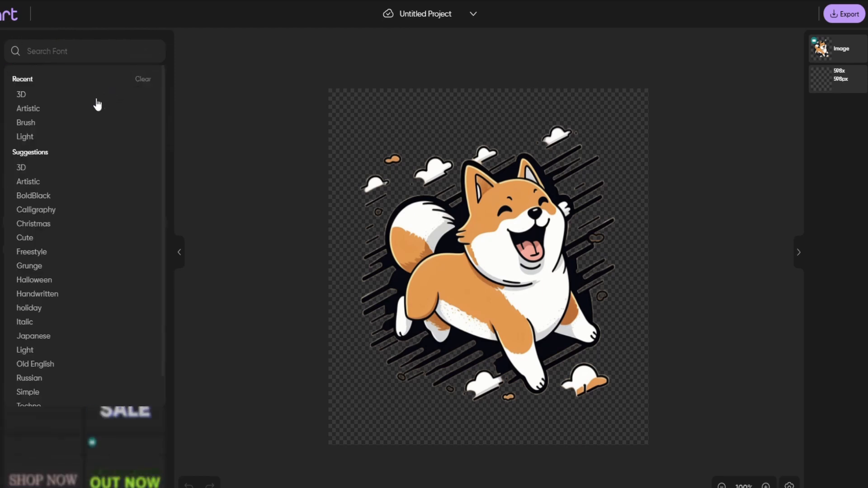
click(39, 109)
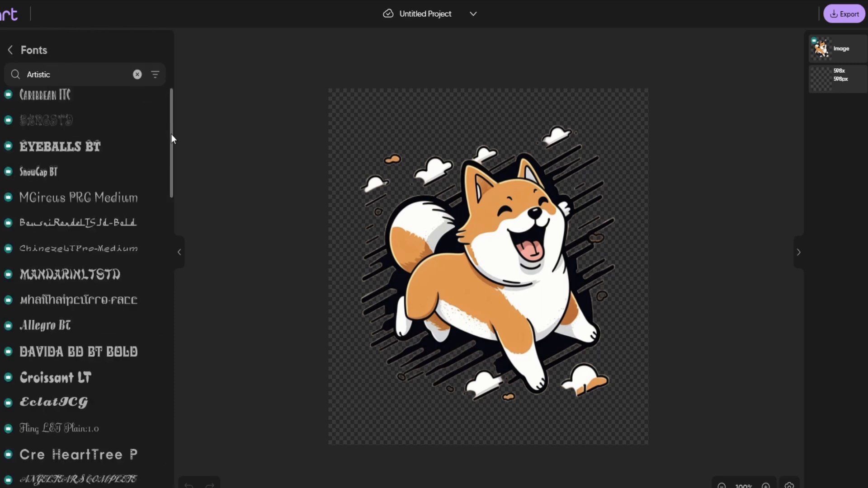
drag(171, 134, 182, 245)
drag(182, 266, 169, 286)
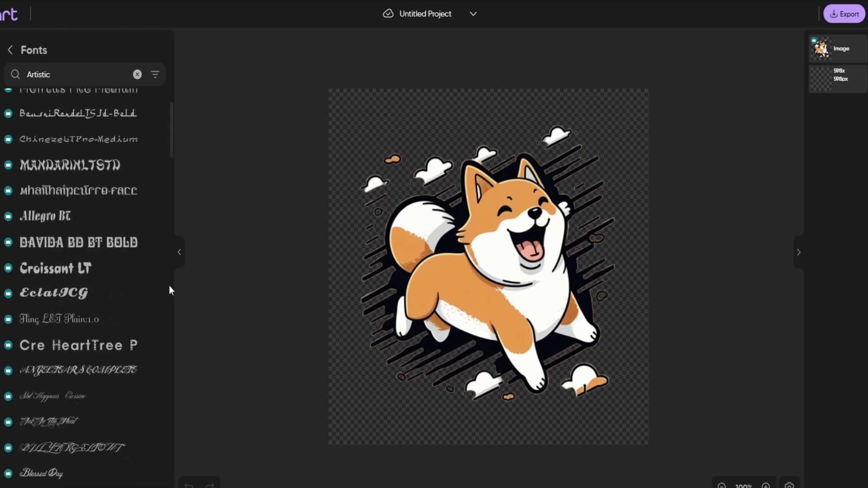
drag(170, 142, 170, 351)
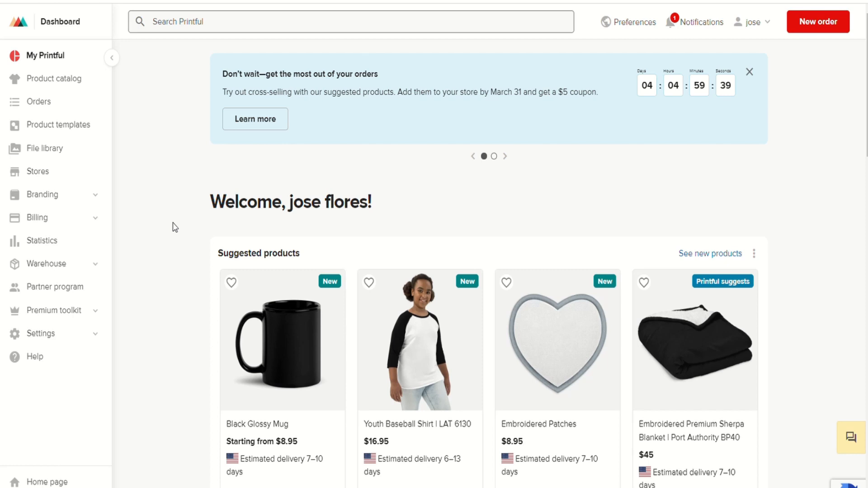
Switch to Printful and open the newest Unisex Hoodie product template for editing.
click(68, 129)
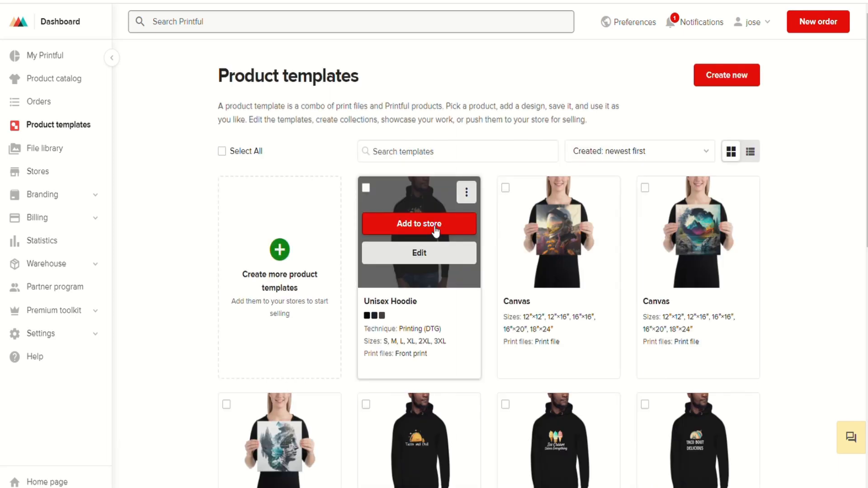
click(432, 251)
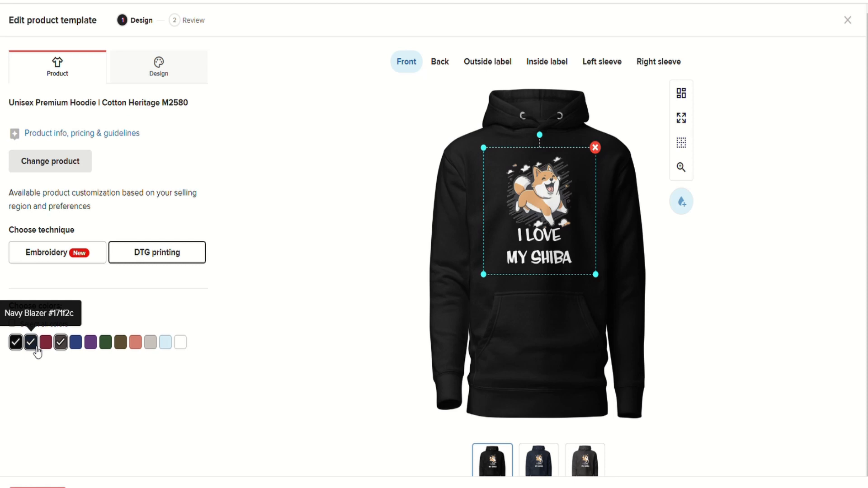
Toggle the Charcoal Heather and Navy Blazer colours off and on to preview the shiba design on each hoodie.
click(65, 348)
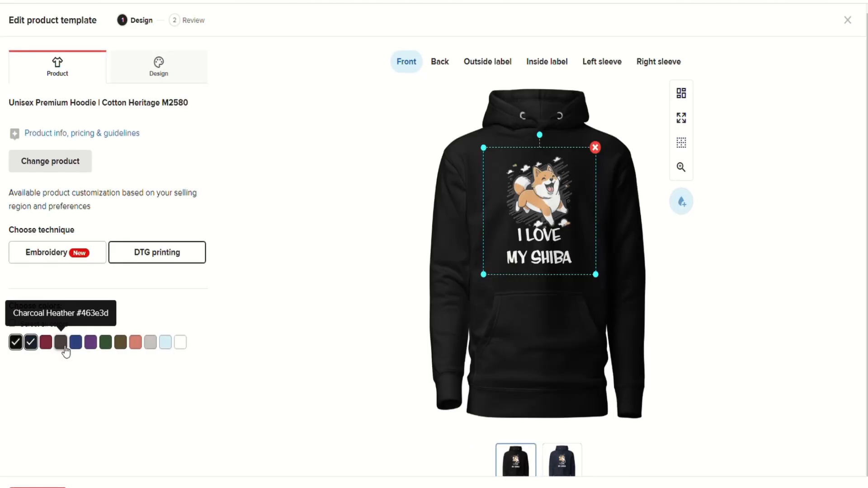
click(65, 348)
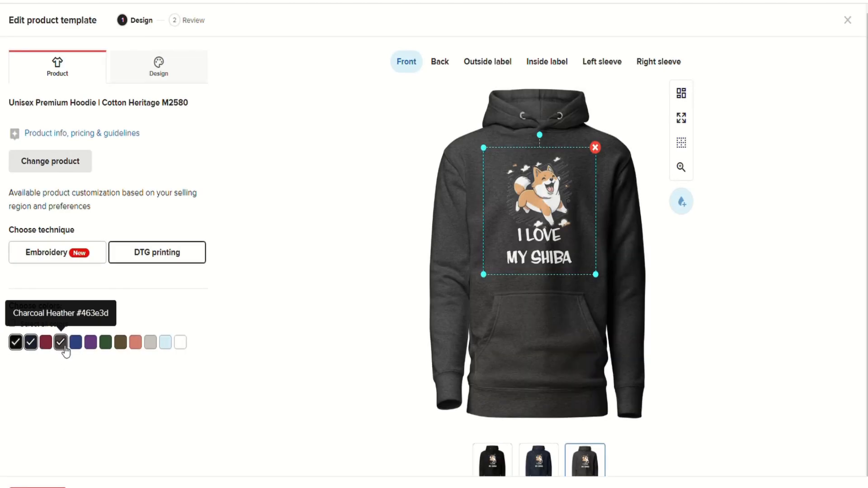
click(31, 343)
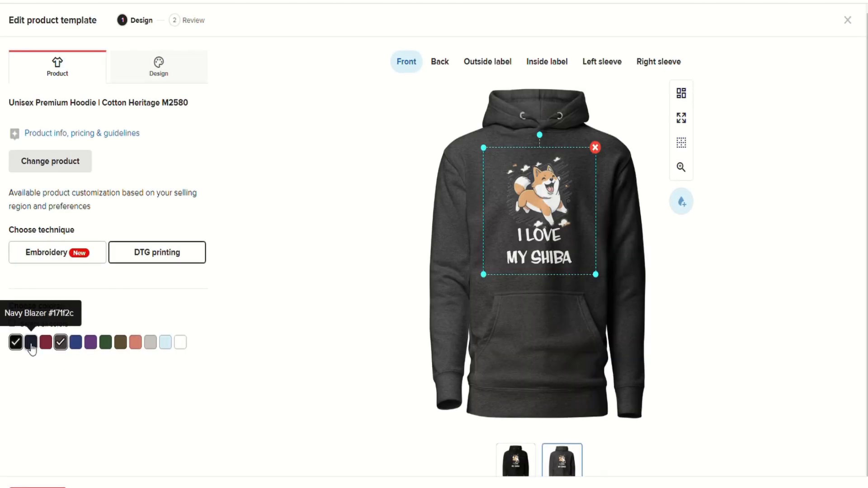
click(31, 344)
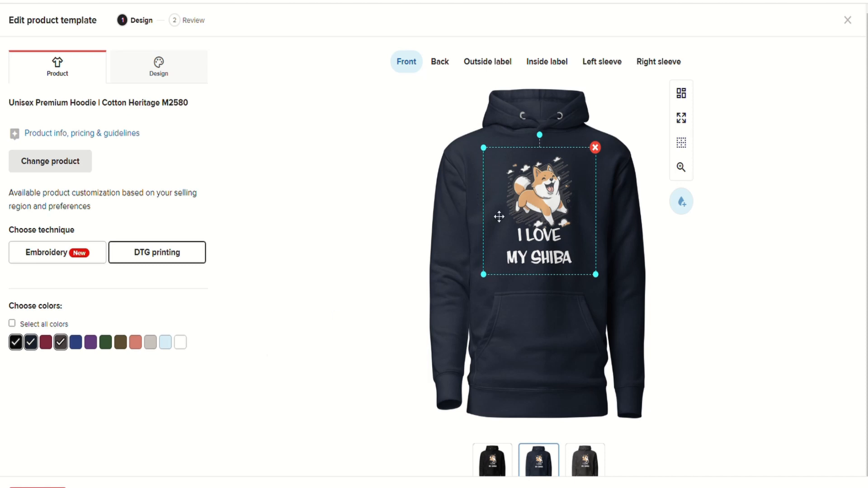
click(491, 290)
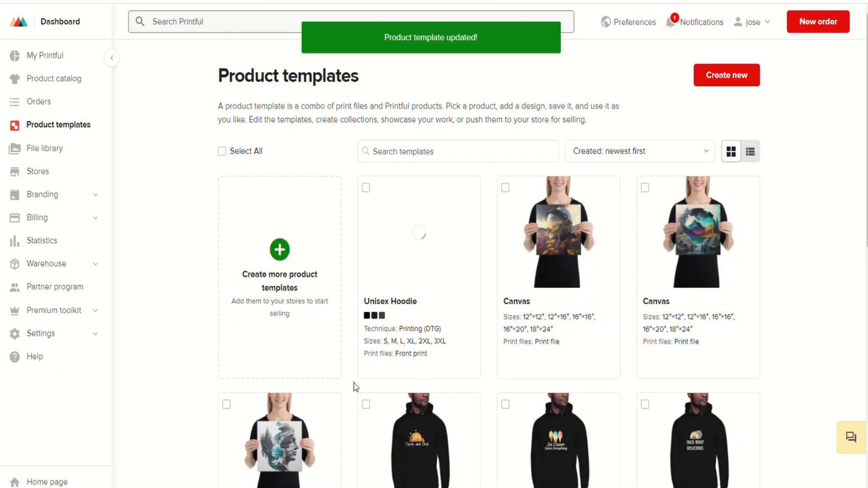
Continue adding the shiba hoodie to the store with all sizes and the three selected colours, proceeding to mockup selection.
mouse_move(423, 295)
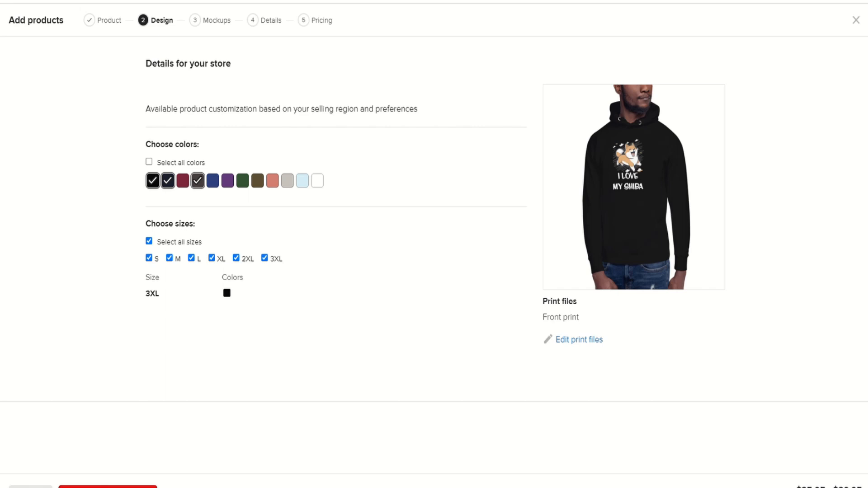
click(108, 487)
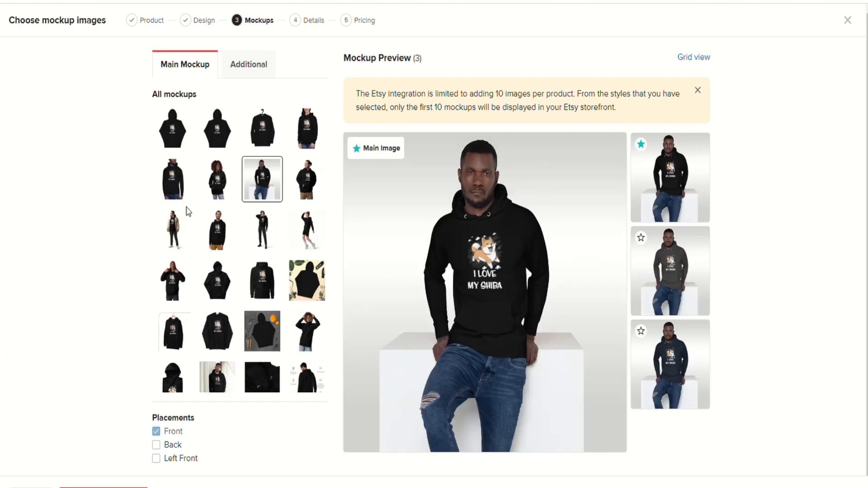
Choose the flat front hoodie with raised hood as the main mockup and continue to the product details.
click(268, 144)
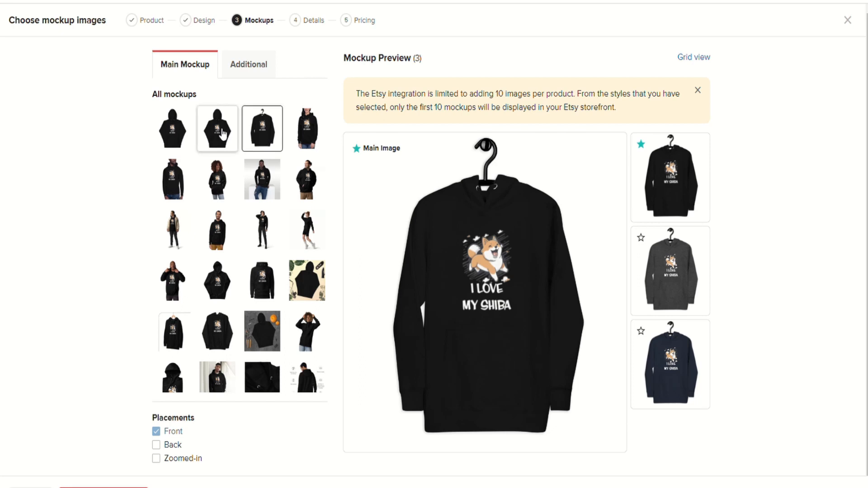
click(223, 134)
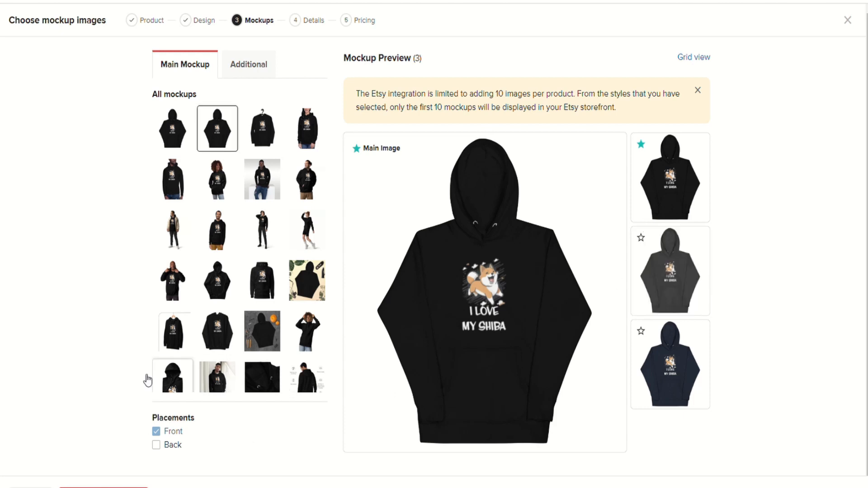
click(103, 487)
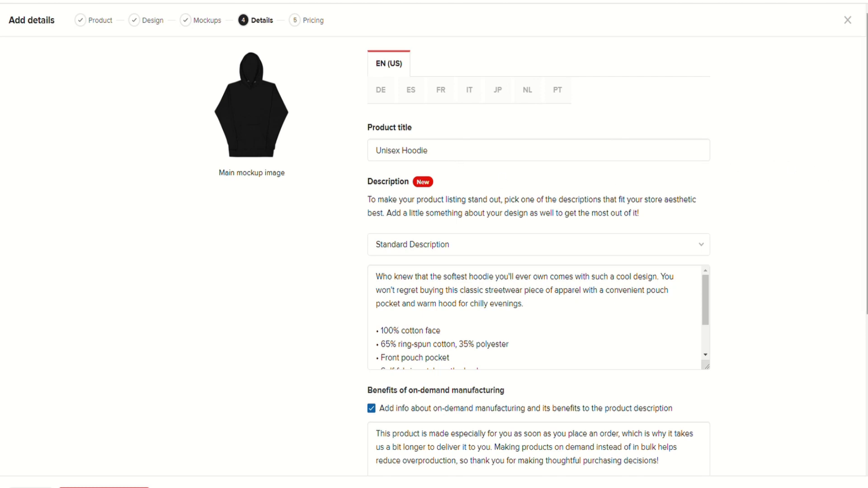
Review the product details form and set the product section to General.
scroll(434, 244, down, 6)
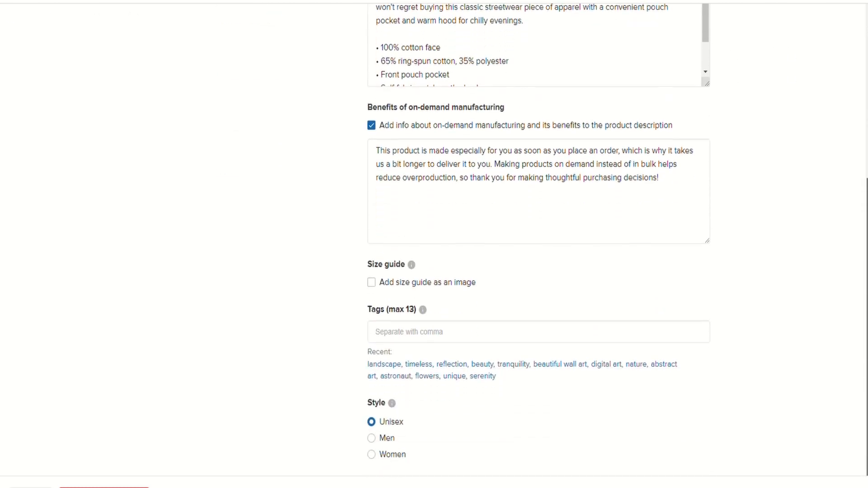
scroll(434, 244, up, 3)
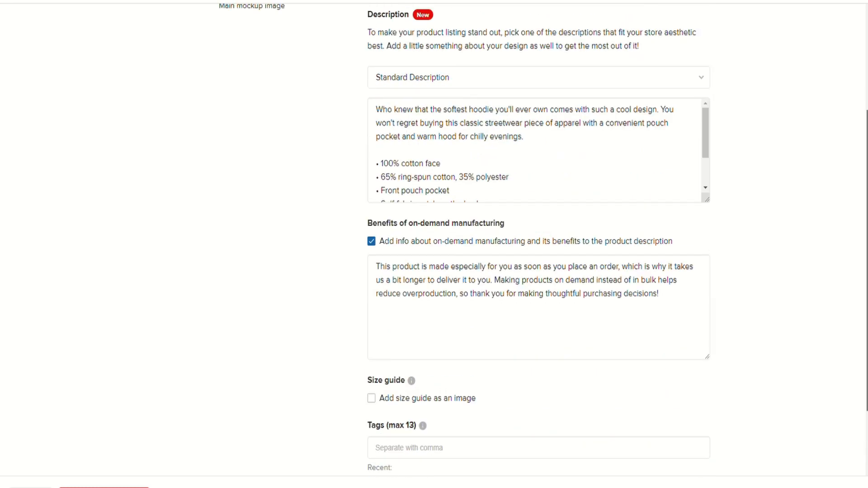
scroll(865, 194, up, 3)
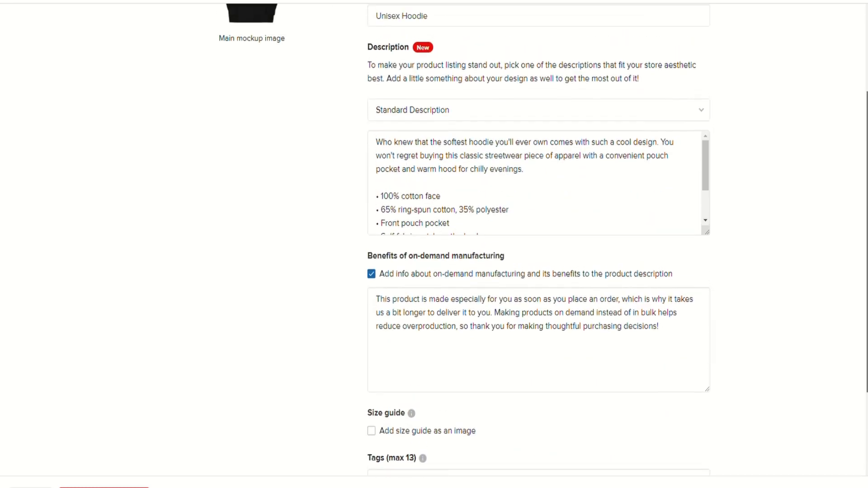
scroll(865, 194, up, 1)
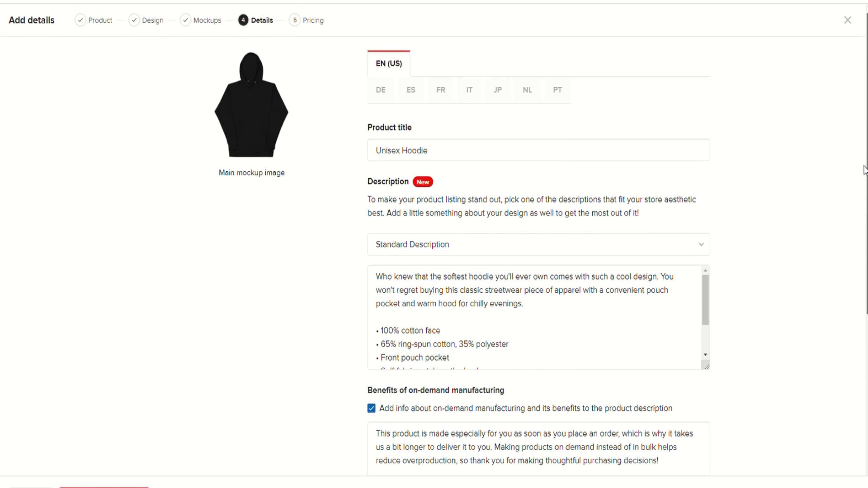
scroll(865, 168, down, 5)
scroll(538, 244, down, 2)
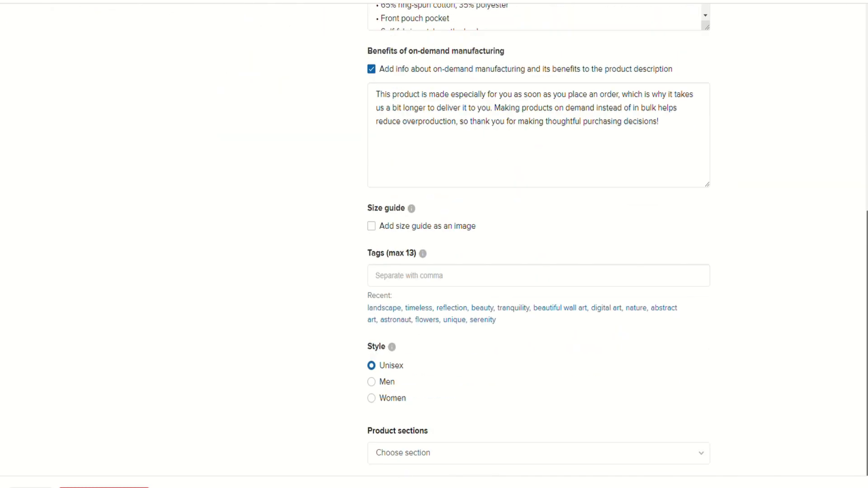
scroll(539, 244, up, 3)
scroll(863, 436, down, 3)
click(502, 454)
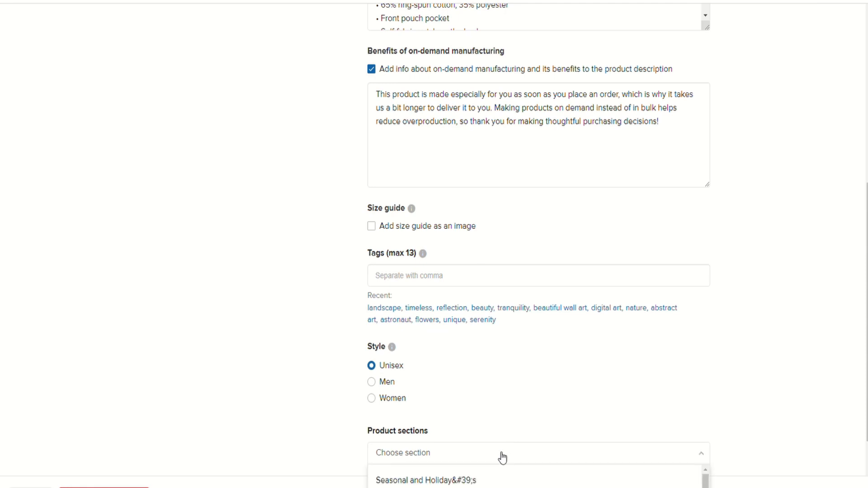
drag(867, 244, 867, 314)
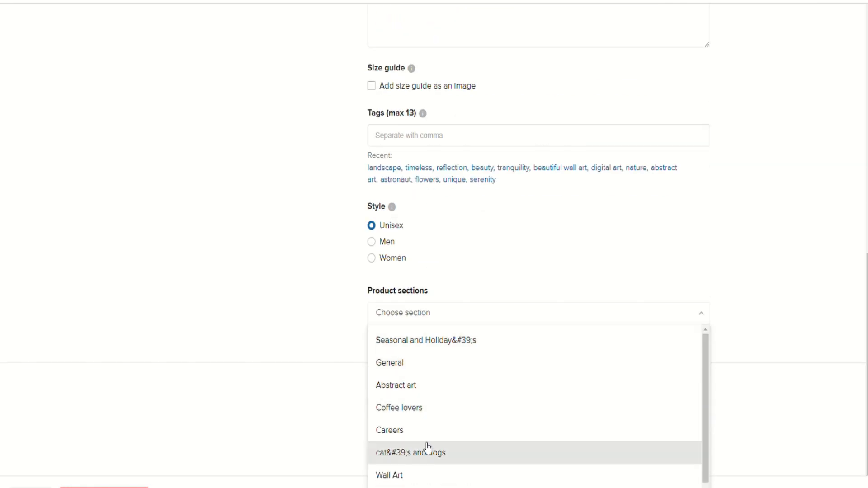
click(395, 374)
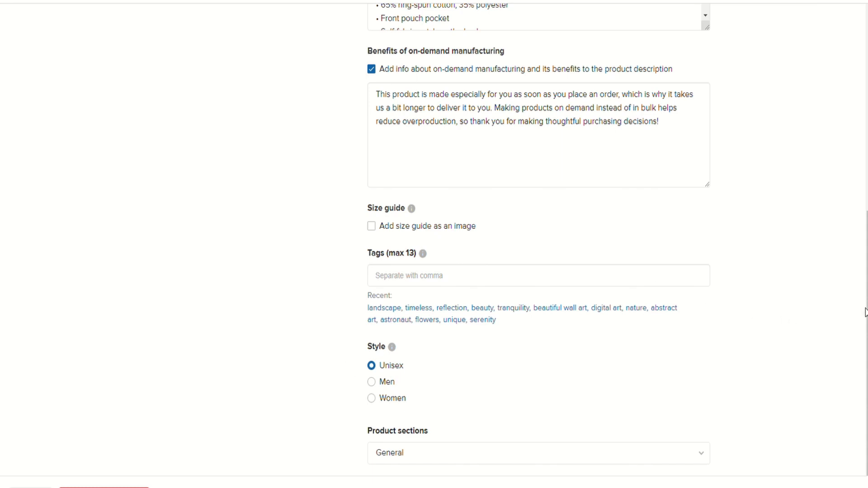
Switch to ChatGPT, copy the generated shiba inu hoodie description, and return to the Printful product details.
scroll(866, 117, up, 7)
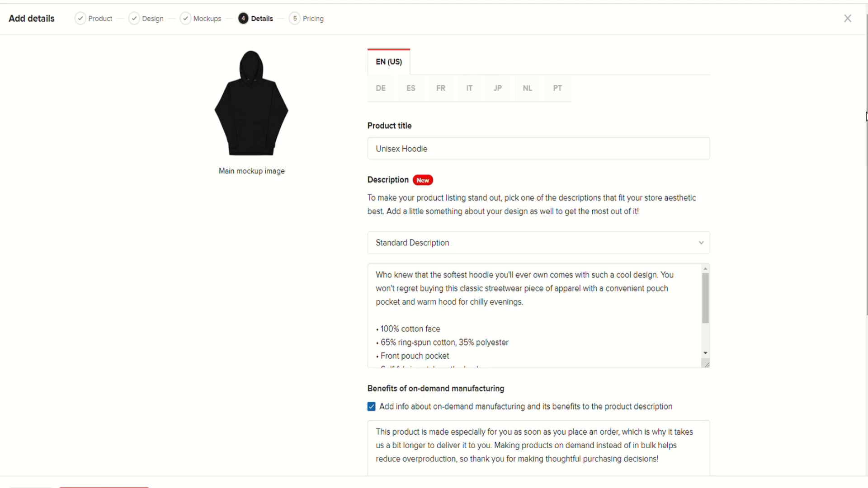
drag(867, 119, 867, 116)
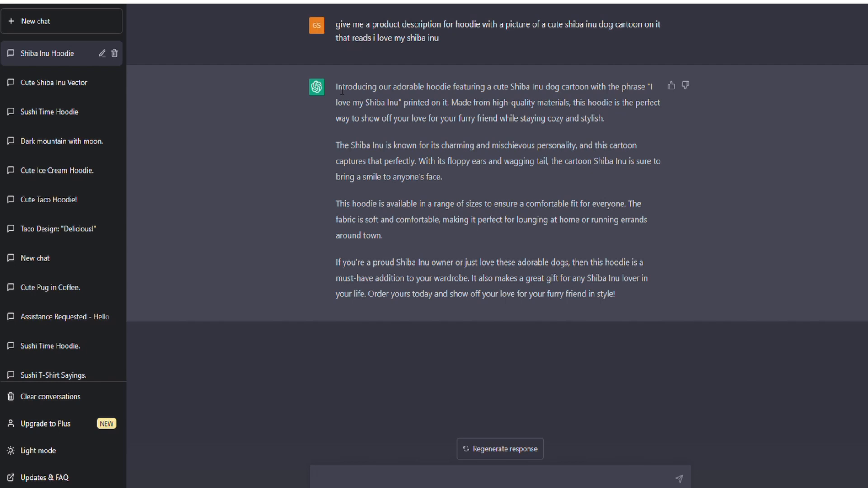
drag(337, 87, 637, 302)
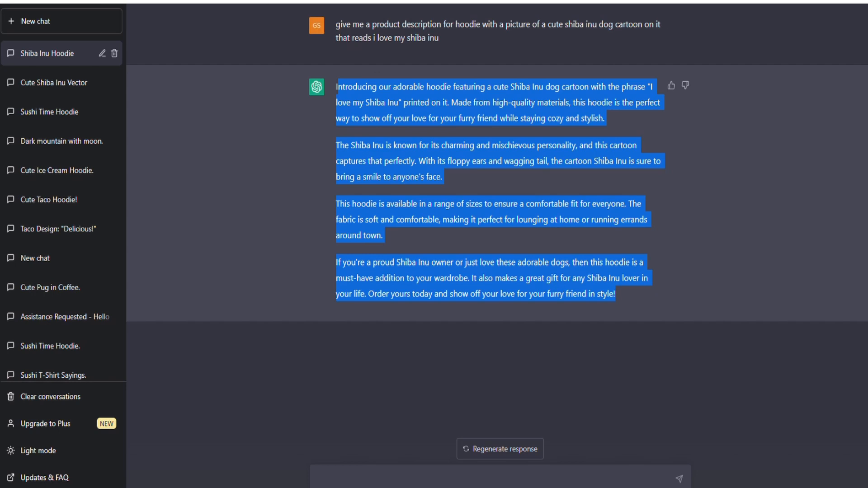
key(ctrl+Tab)
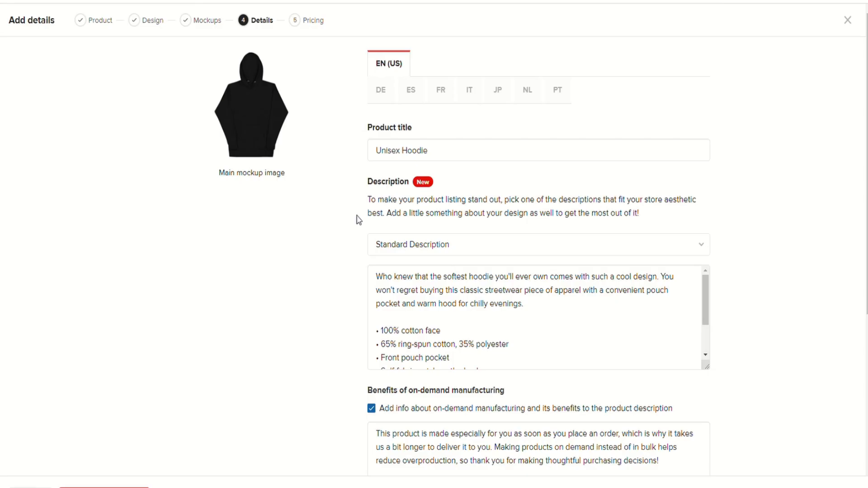
Replace the standard description's opening paragraph with the copied shiba inu hoodie text above the bullet list.
click(450, 292)
double_click(450, 291)
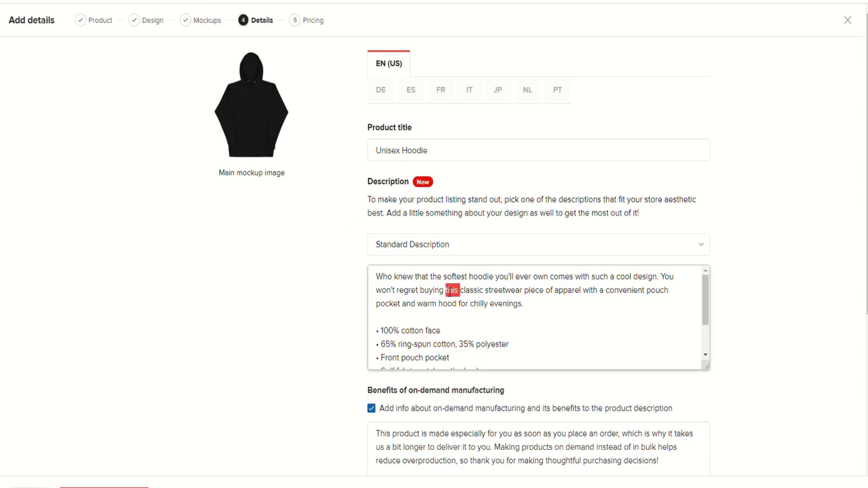
triple_click(450, 291)
key(BackSpace)
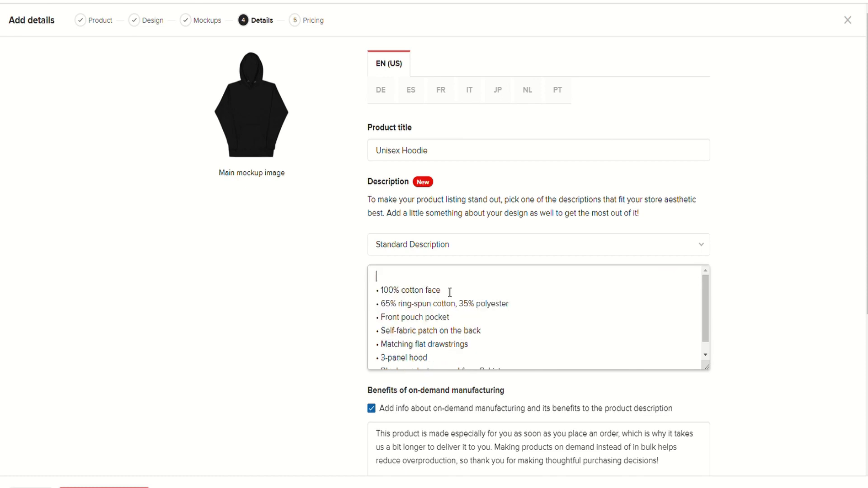
key(Return)
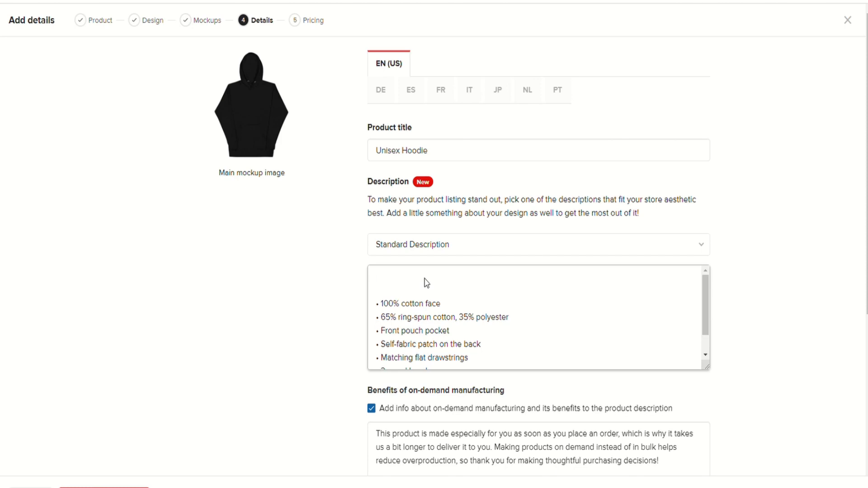
key(ctrl+v)
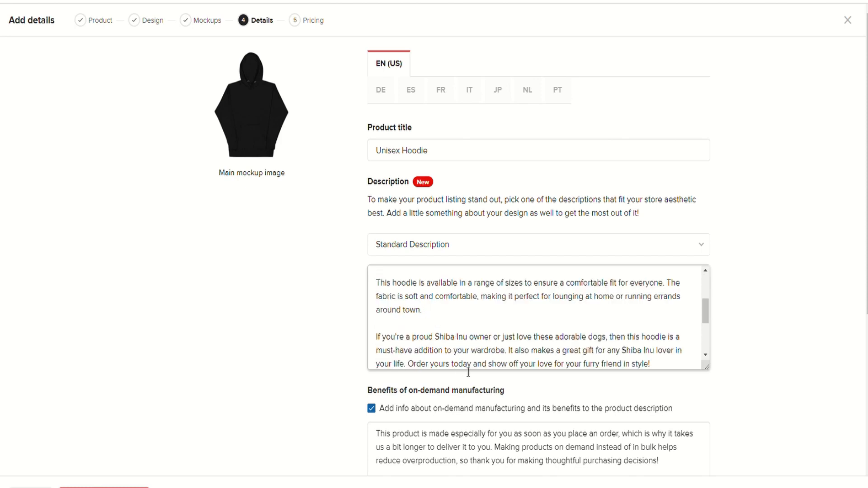
Correct the description's opening words to read "Introducing the adorable hoodie".
drag(706, 307, 708, 239)
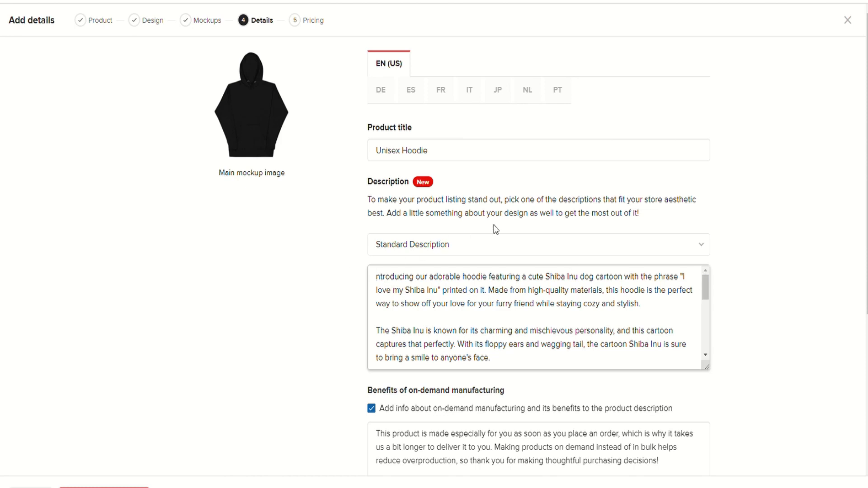
text(I)
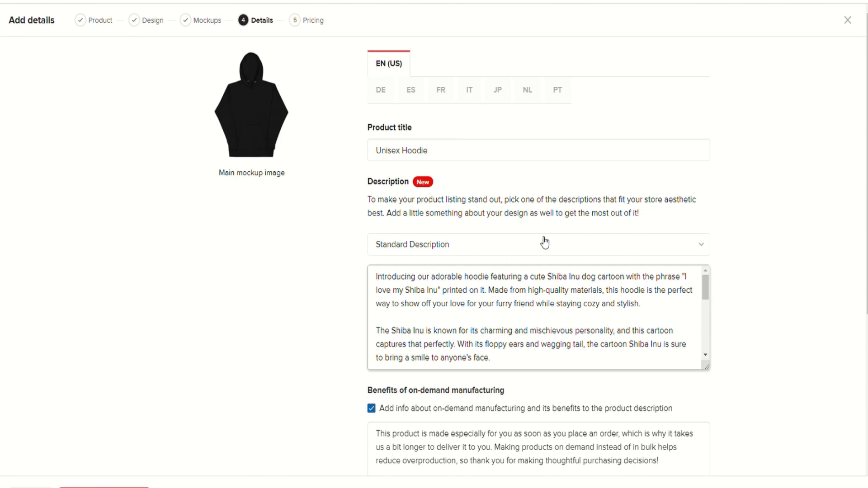
key(BackSpace)
key(BackSpace)
key(BackSpace)
key(BackSpace)
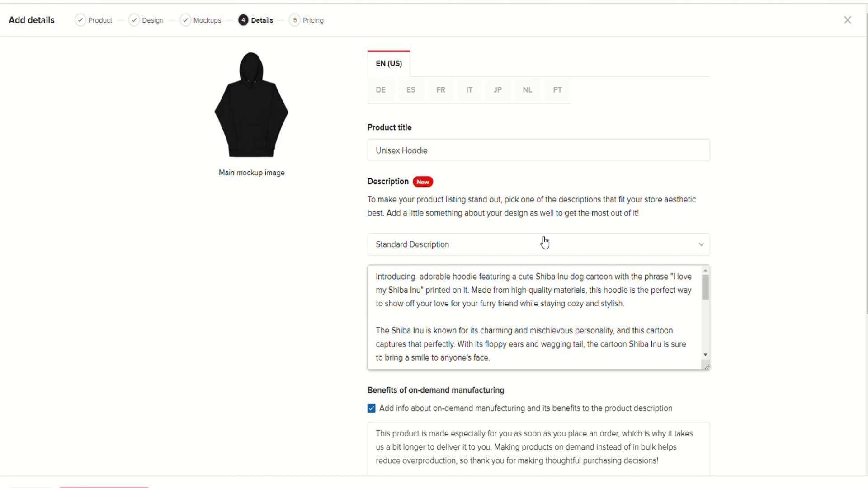
text(the)
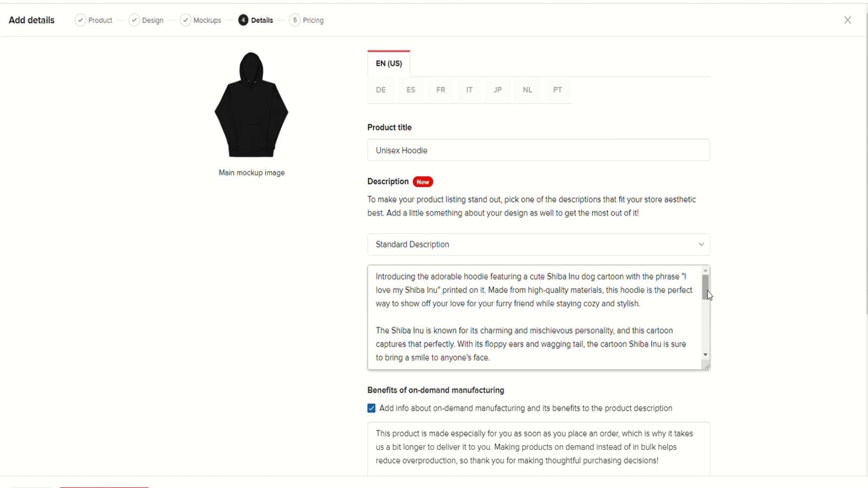
mouse_move(708, 294)
mouse_down()
mouse_move(708, 345)
mouse_move(705, 290)
mouse_up()
Switch to ChatGPT and send the prompt "write me a descriptive title" in the shiba hoodie chat.
key(ctrl+Tab)
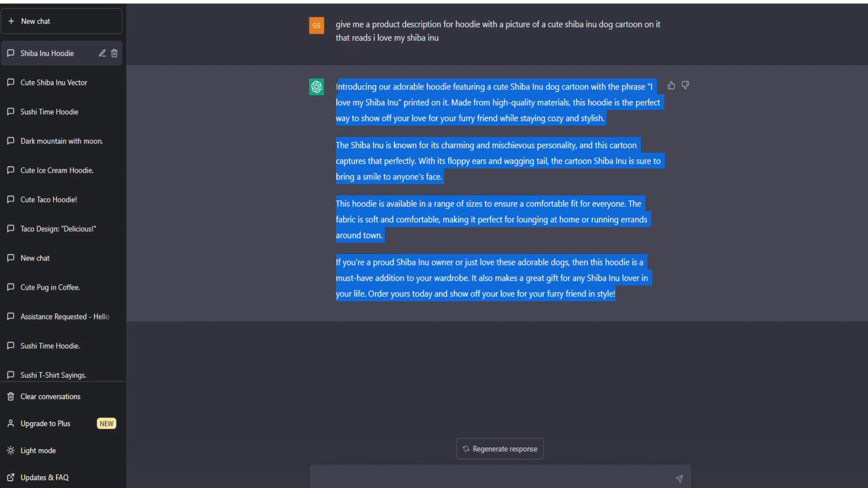
click(407, 483)
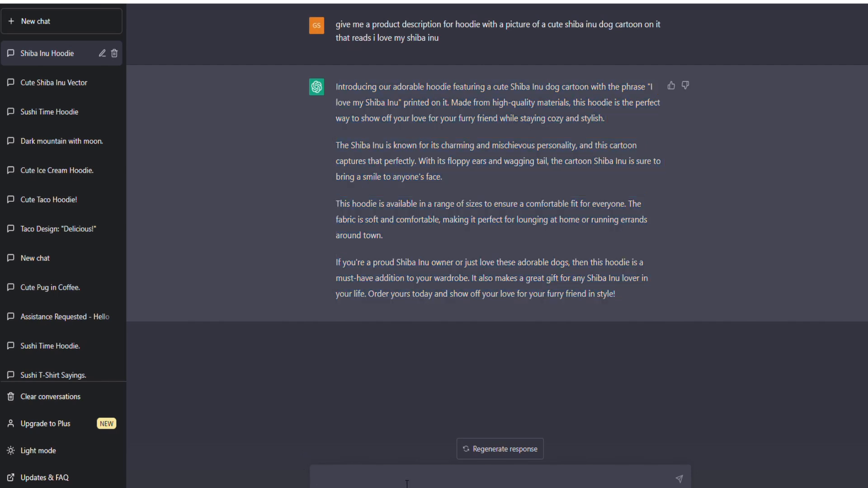
text(write me )
text(a title)
key(BackSpace)
key(BackSpace)
key(BackSpace)
key(BackSpace)
key(BackSpace)
key(BackSpace)
text(des)
text(criptive title)
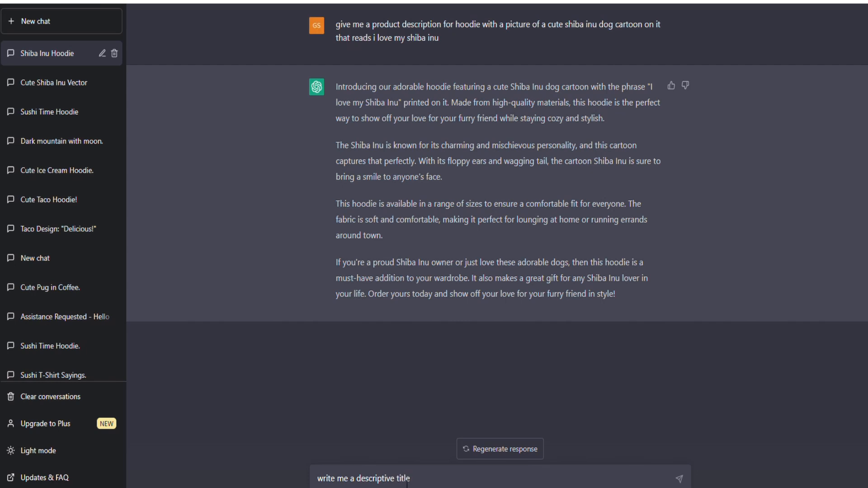
key(Return)
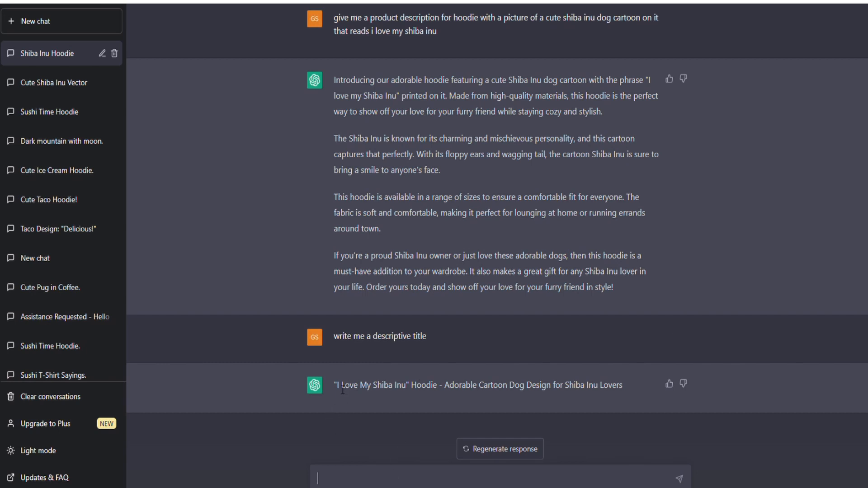
Copy ChatGPT's suggested title without its opening quotation mark and insert it before "Unisex Hoodie" in the Printful product title.
drag(337, 386, 527, 368)
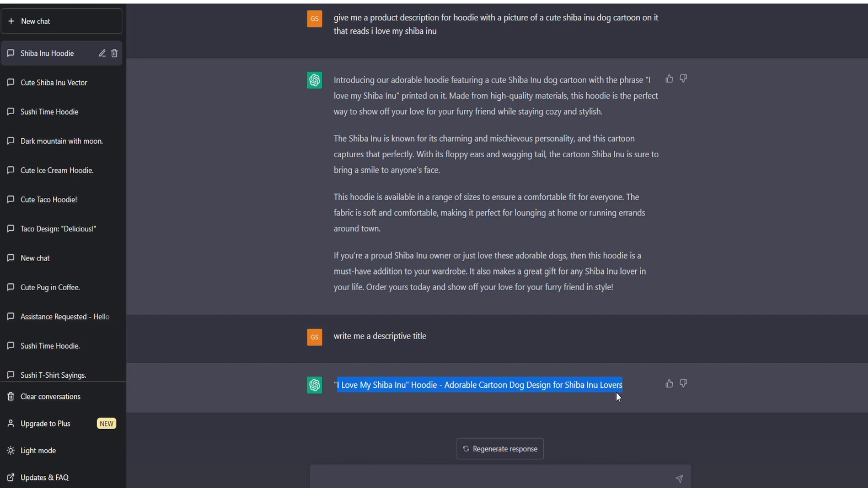
key(ctrl+Tab)
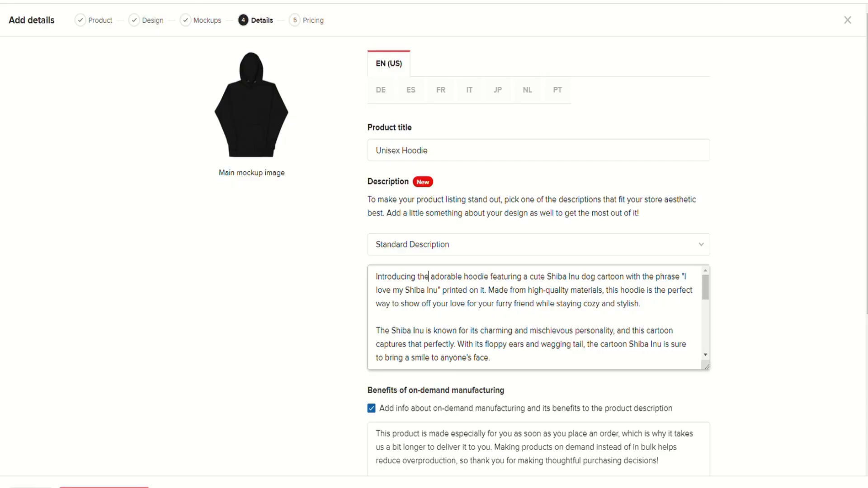
click(378, 157)
click(377, 166)
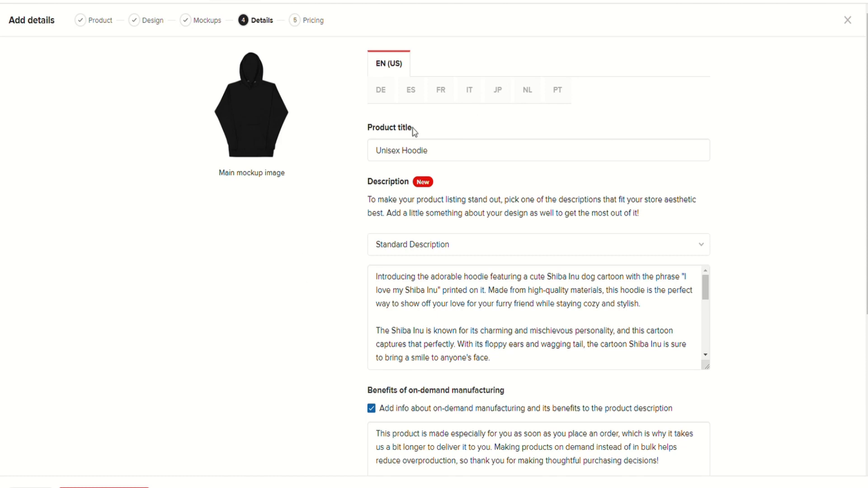
click(379, 149)
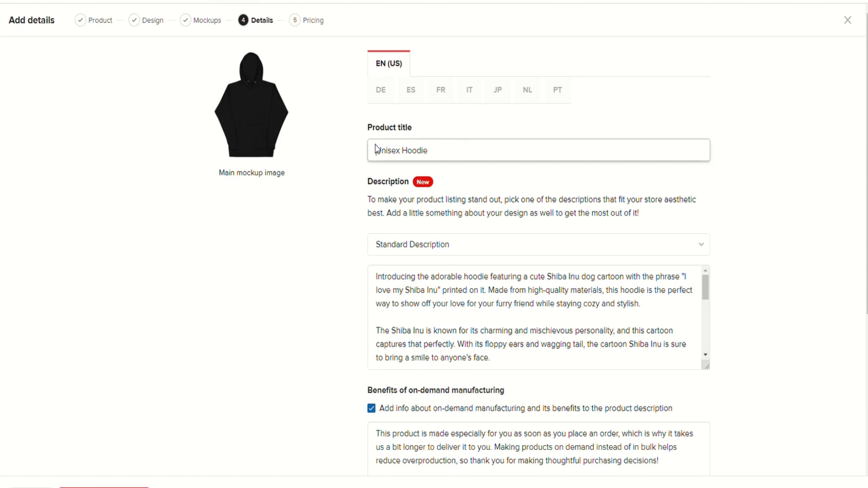
text(I Love My Shiba Inu" Hoodie - Adorable Cartoon Dog Design for Shiba Inu Lovers)
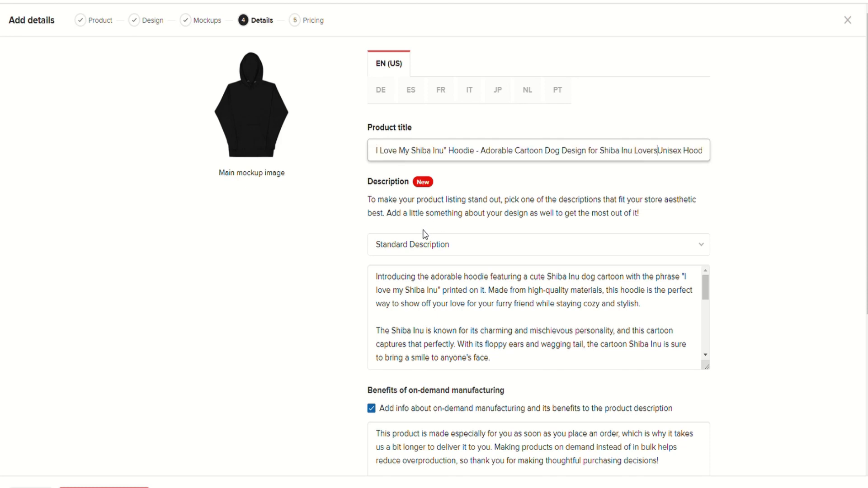
Remove the stray quotation mark after "Shiba Inu" in the product title and add a space before "Unisex Hoodie".
click(450, 149)
key(BackSpace)
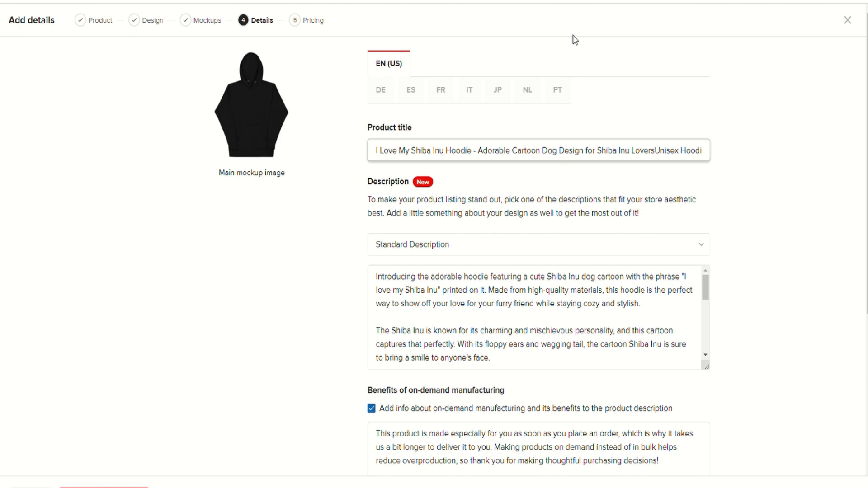
click(299, 270)
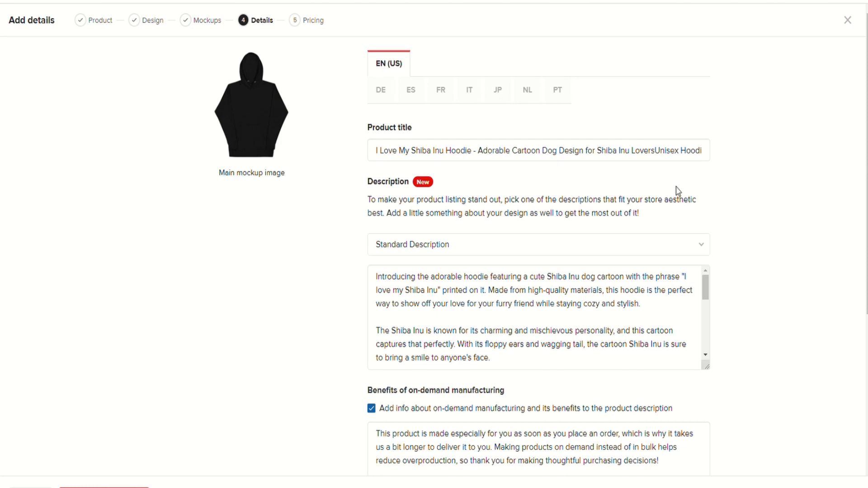
click(660, 155)
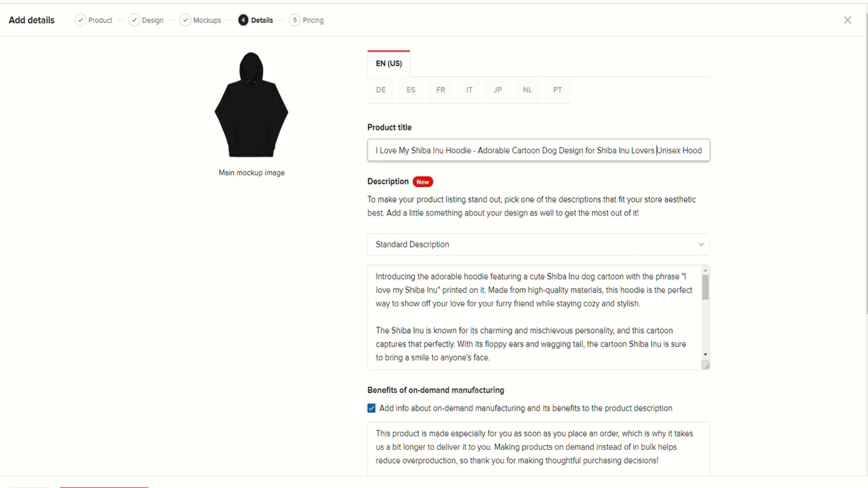
Switch to ChatGPT, request "13 tags" for the hoodie, and return to the tags section in Printful.
drag(867, 131, 867, 231)
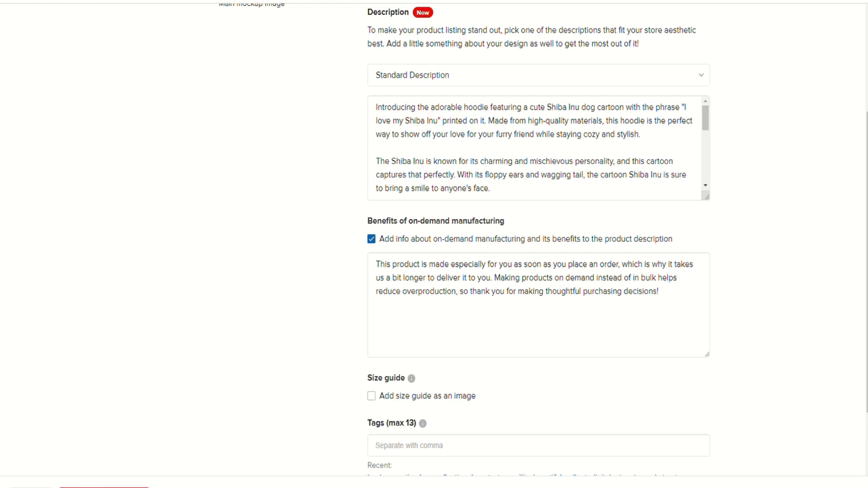
click(190, 2)
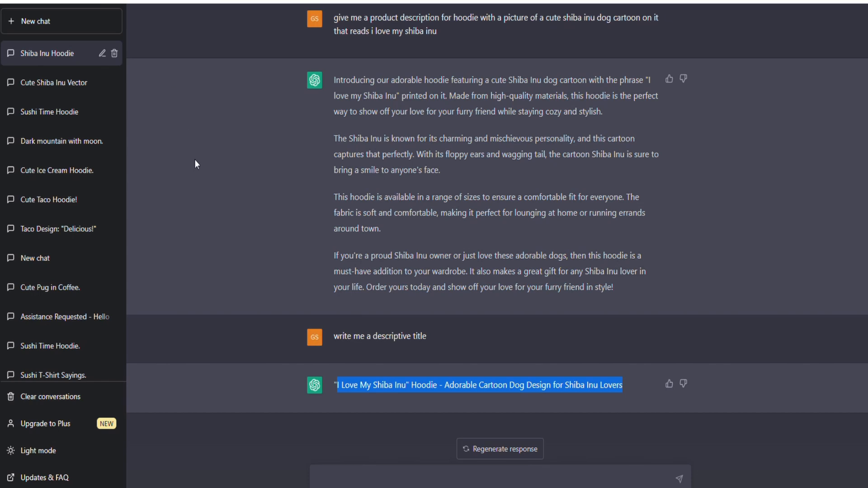
click(382, 484)
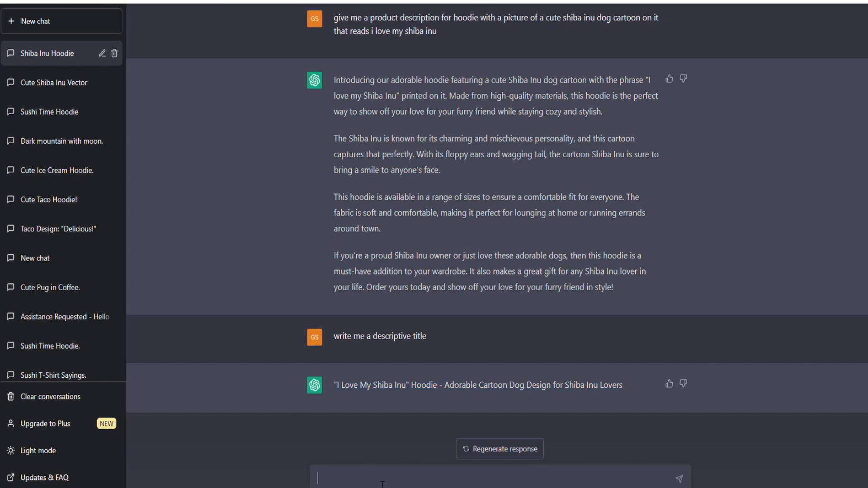
text(13 tags)
key(Return)
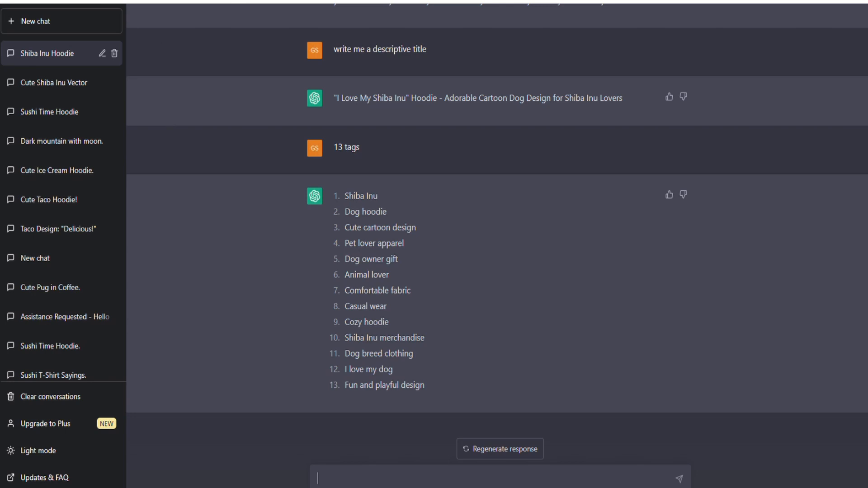
click(190, 1)
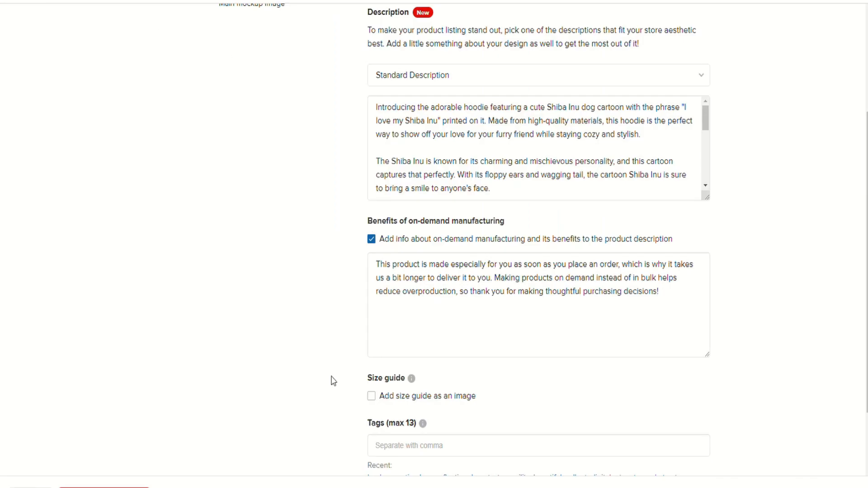